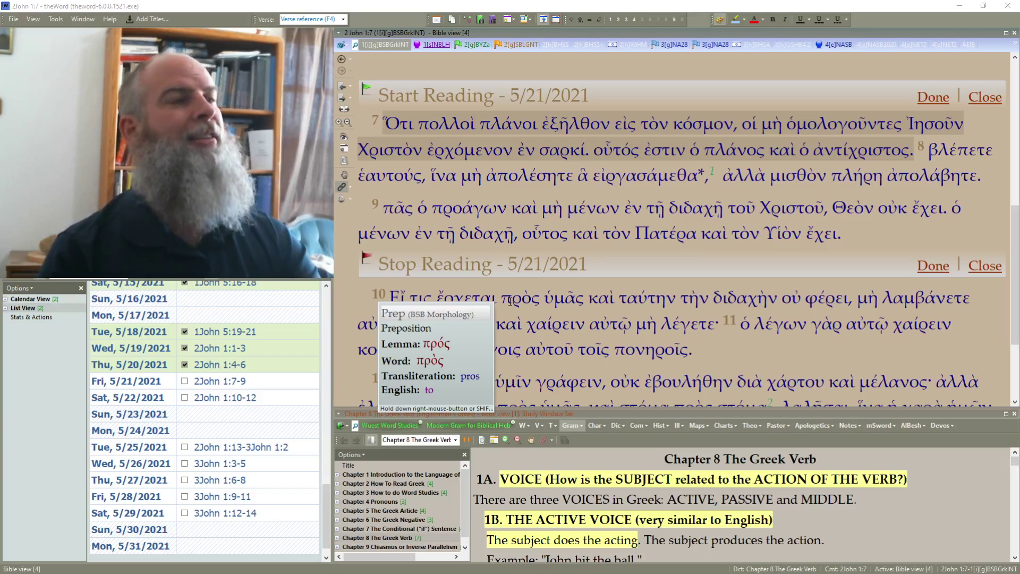
# Move the Greek 2 John reading from verse 7 to verse 8, then verse 9.
pyautogui.click(724, 348)
pyautogui.scroll(-2, 723, 351)
pyautogui.press('Up')
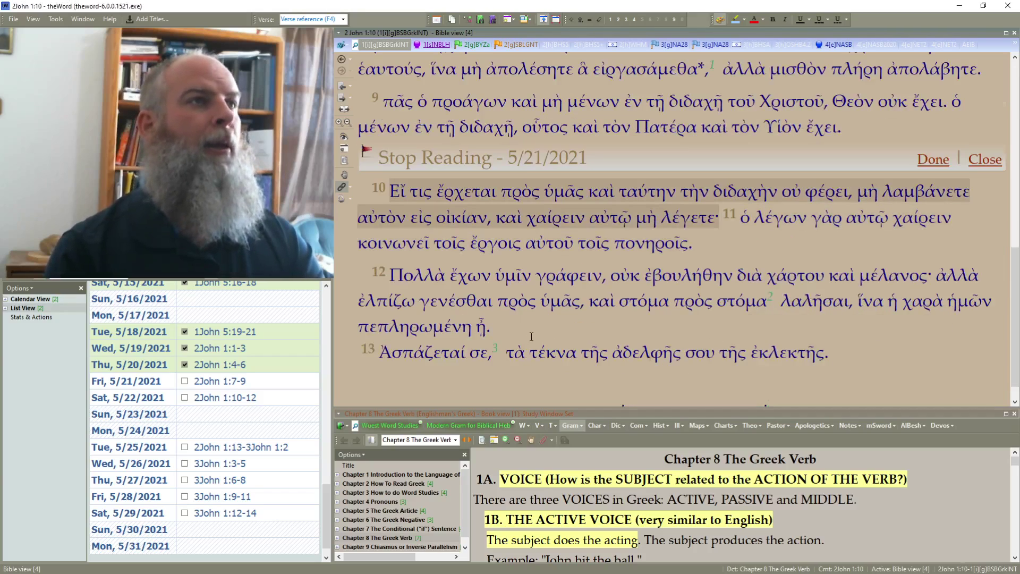
pyautogui.press('Up')
pyautogui.press('Up')
pyautogui.press('Up')
pyautogui.scroll(3, 530, 337)
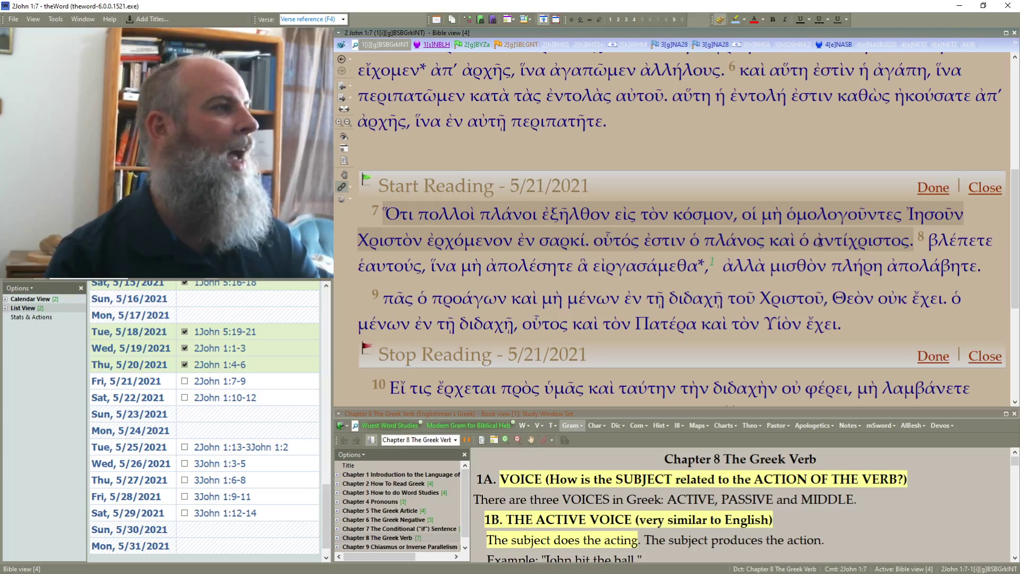
pyautogui.click(922, 239)
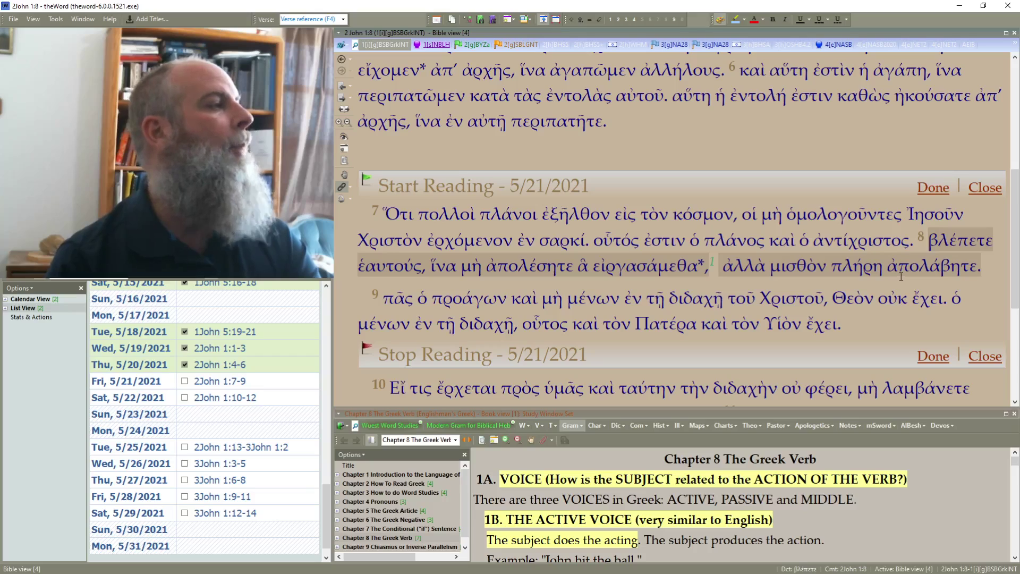
pyautogui.click(411, 304)
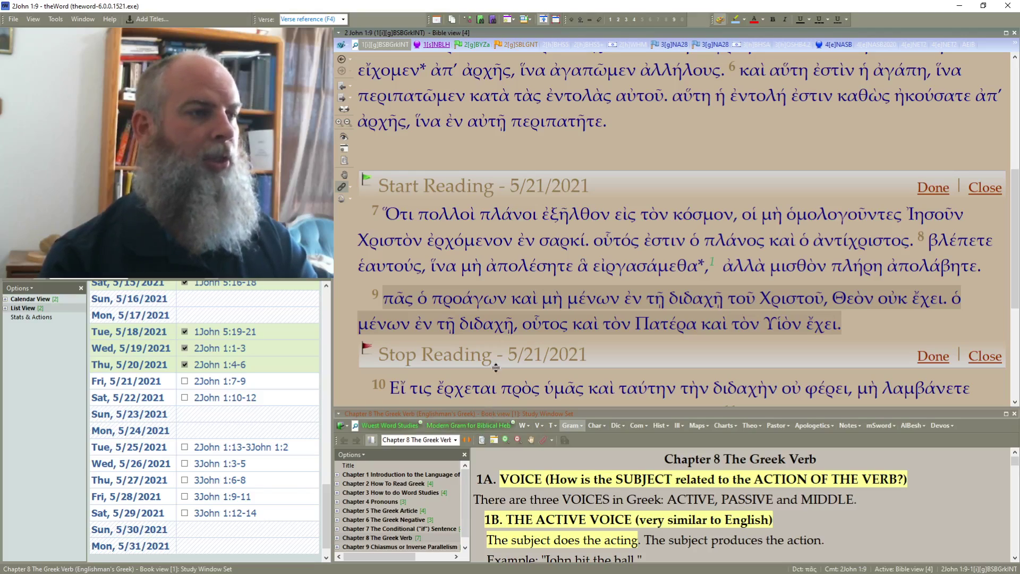
# Enlarge the grammar book pane and expand Chapter 8 The Greek Verb to 3A. TENSE.
pyautogui.moveTo(492, 407); pyautogui.dragTo(496, 347)
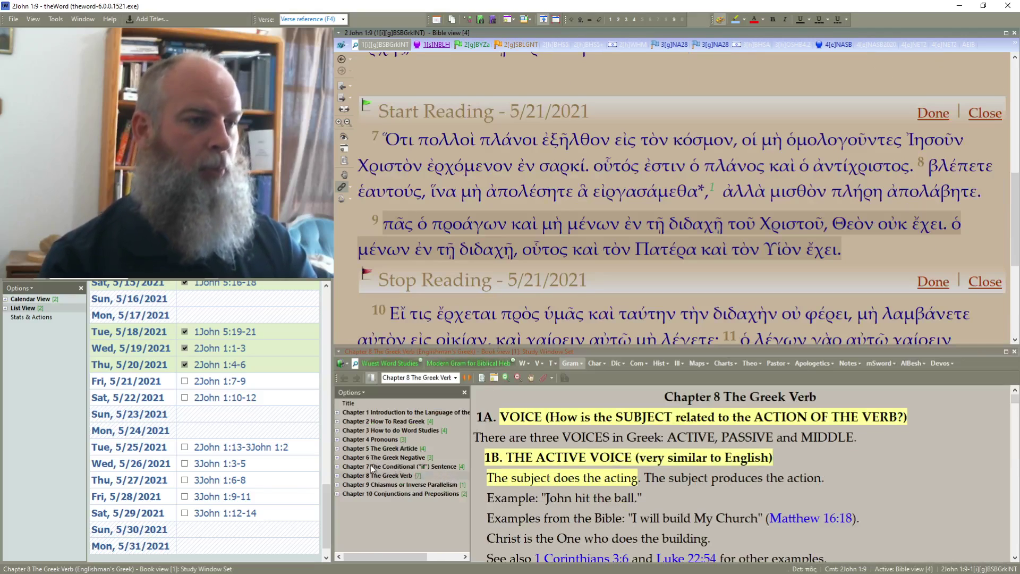
pyautogui.click(337, 476)
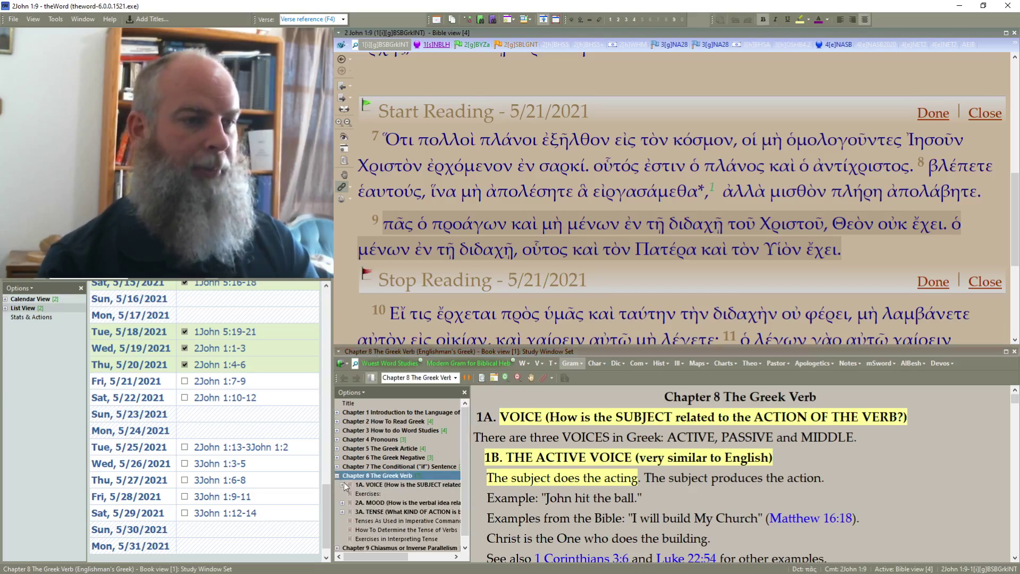
pyautogui.click(343, 512)
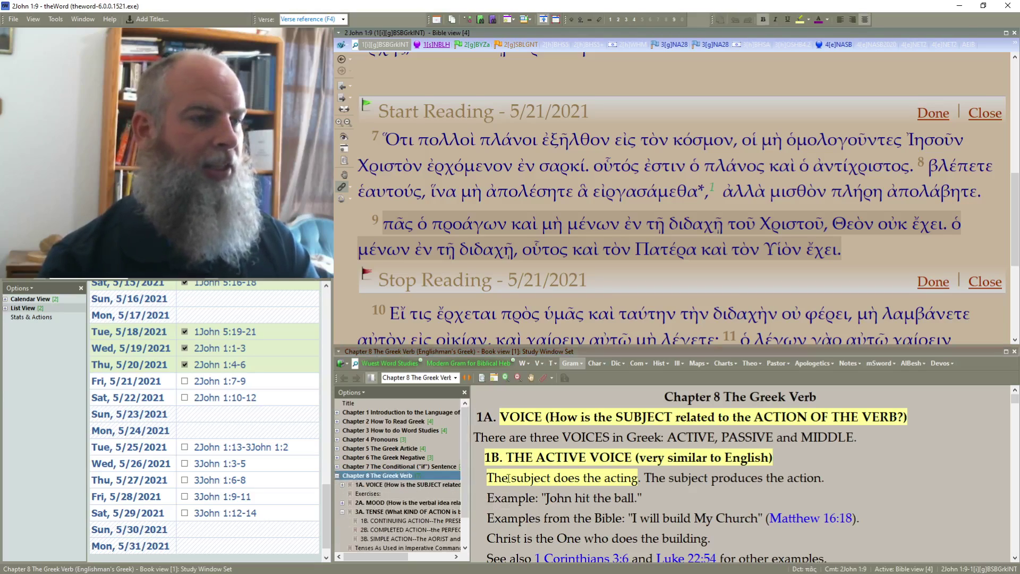
pyautogui.moveTo(467, 478); pyautogui.dragTo(467, 501)
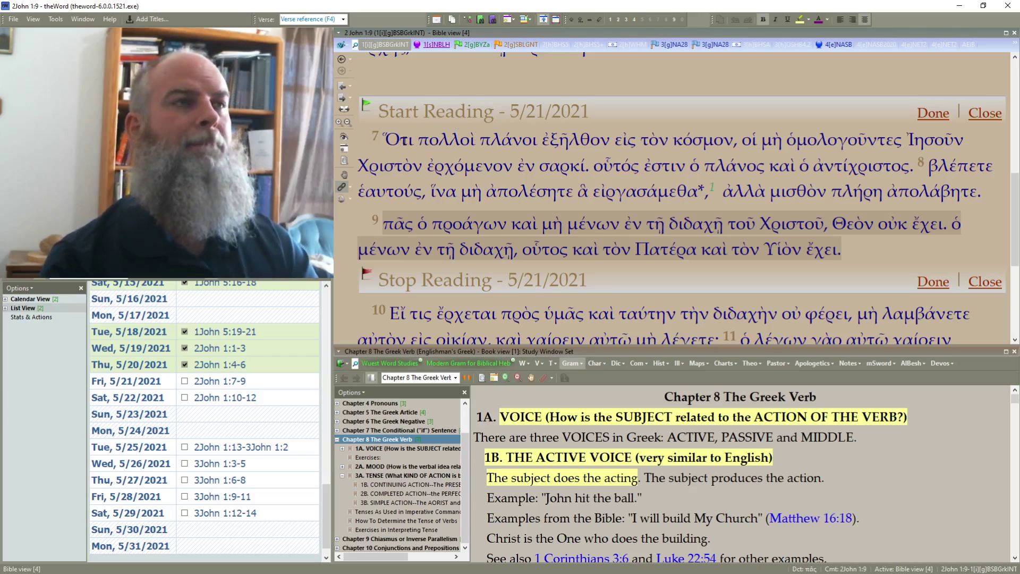
# Step back through 2 John to verse 2, then forward to verses 7 and 8.
pyautogui.press('Up')
pyautogui.press('Up')
pyautogui.press('Up')
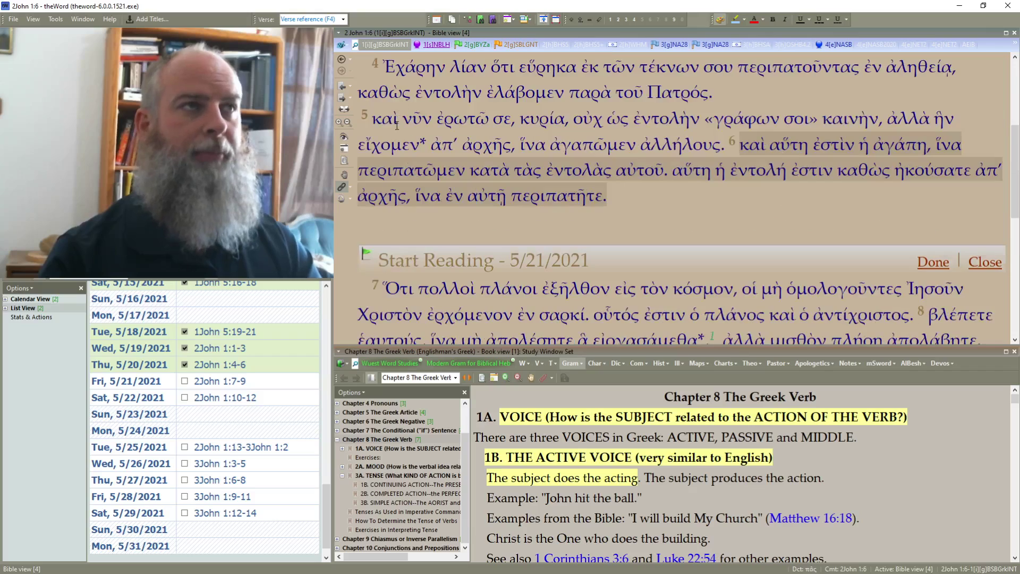
pyautogui.press('Up')
pyautogui.press('Up')
pyautogui.press('Up')
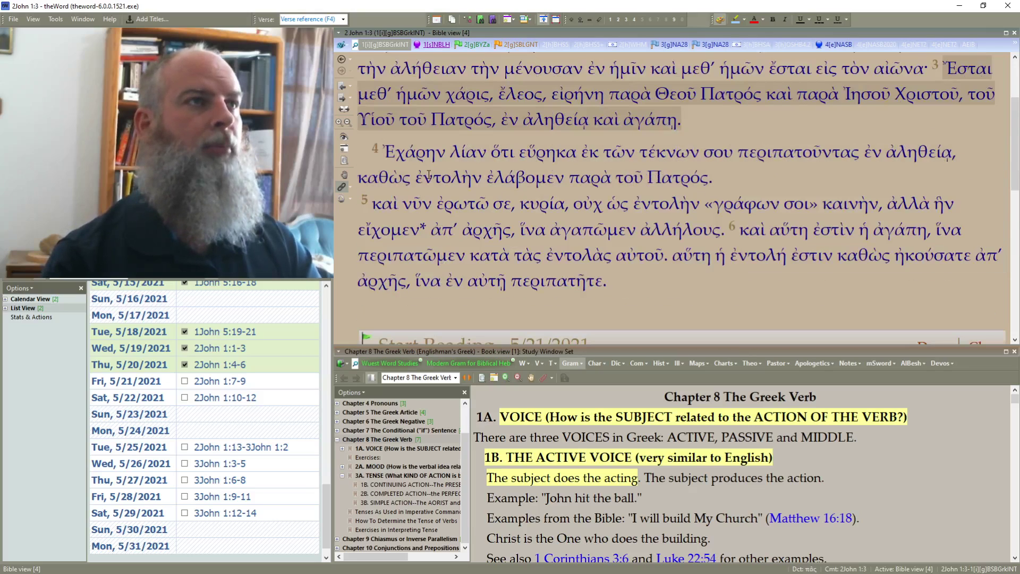
pyautogui.press('Up')
pyautogui.press('Down')
pyautogui.press('Down')
pyautogui.press('Down')
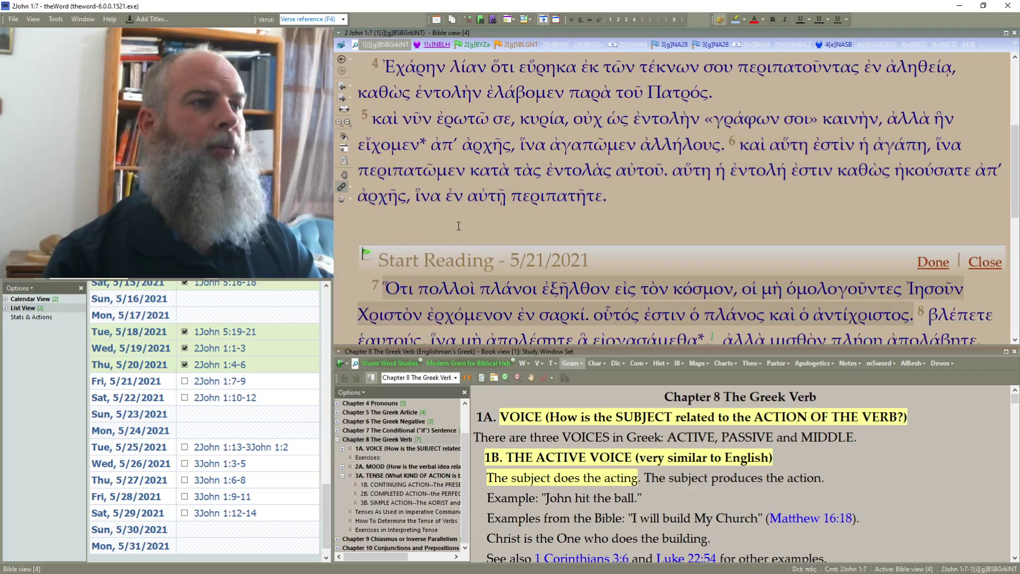
pyautogui.press('Down')
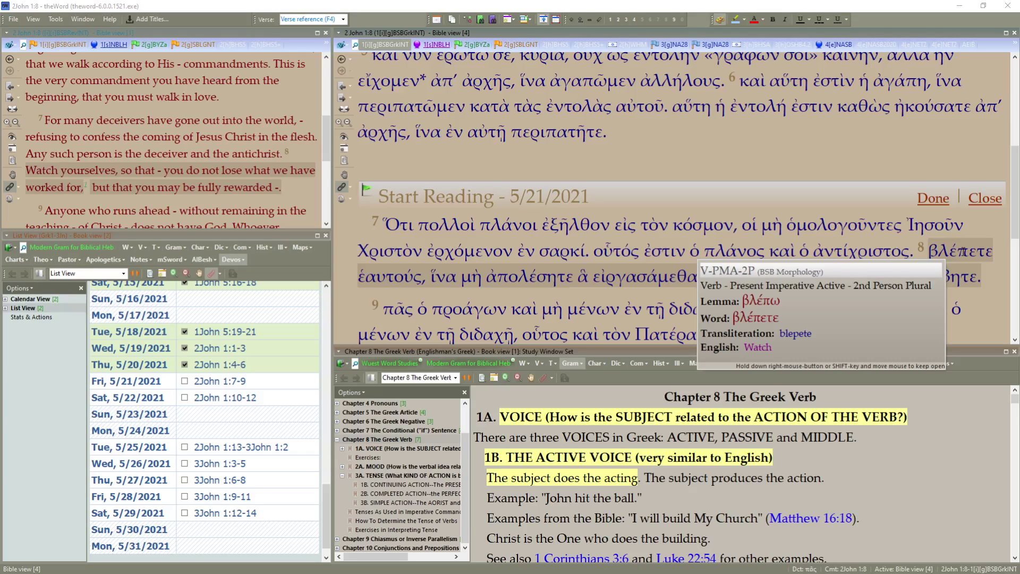
# Show 'Tenses As Used in Imperative Commands' from the Chapter 8 outline.
pyautogui.click(402, 513)
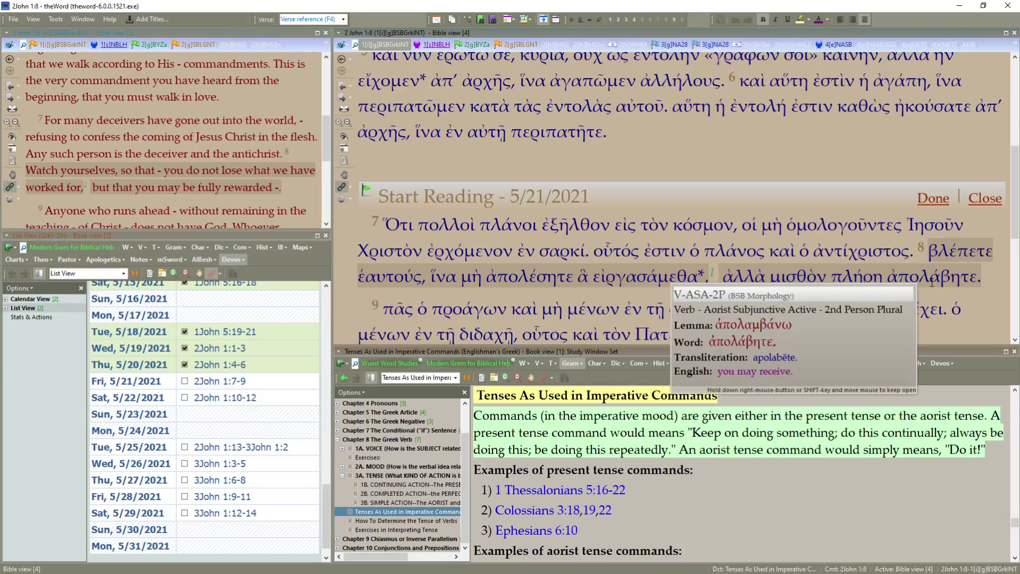
# Select 2 John 1:9 in the Greek view, dismissing the morphology popup.
pyautogui.click(539, 237)
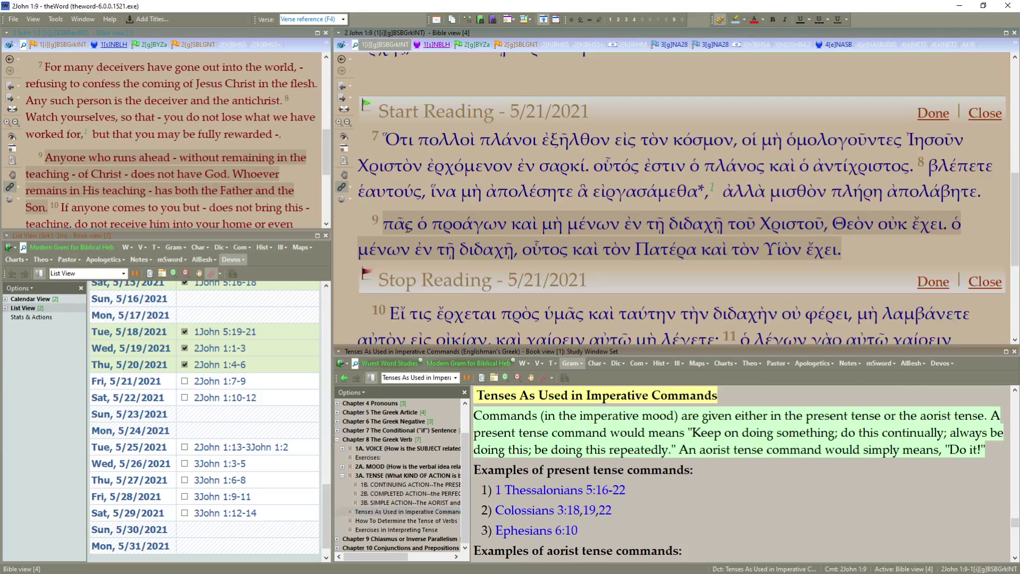